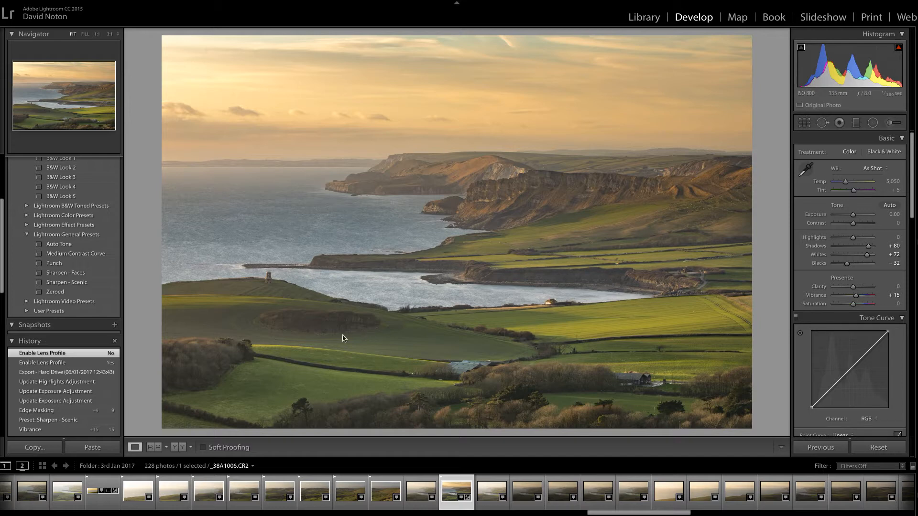
# Compare the edited coastal photo with its original side by side, and reset all its develop settings.
pyautogui.click(180, 447)
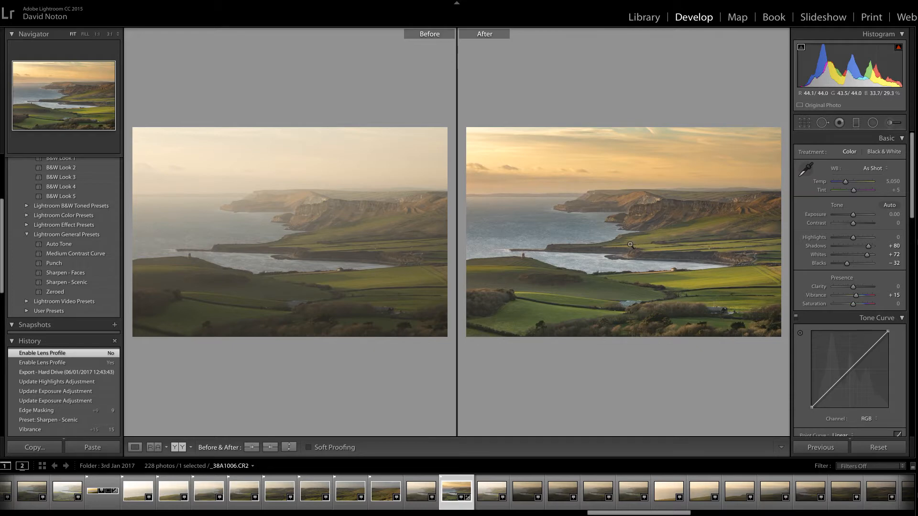
pyautogui.click(134, 448)
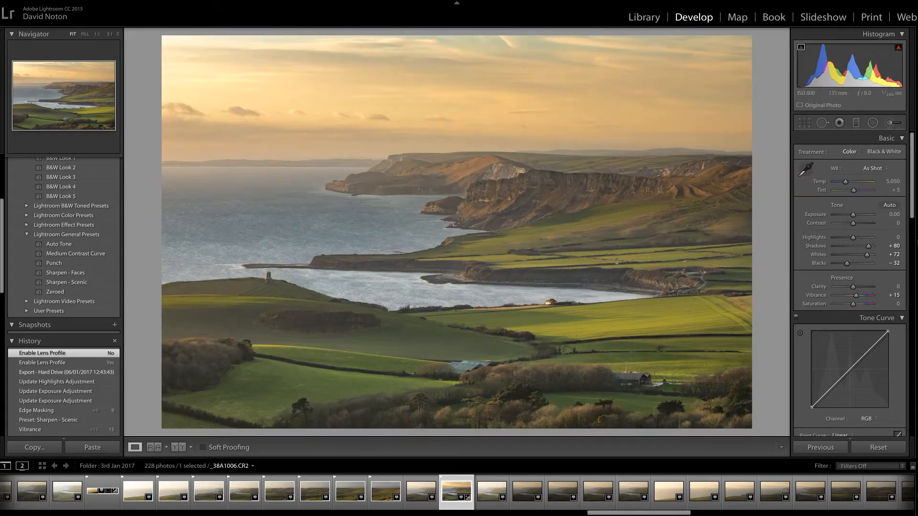
pyautogui.click(878, 452)
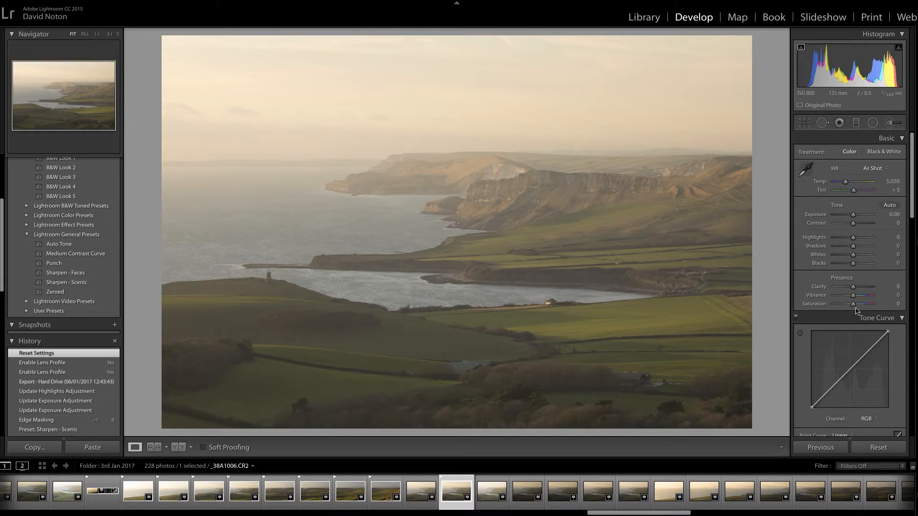
# Set the photo's Blacks to −33 and Whites to +43, using the clipping preview as a guide.
pyautogui.press('alt')
pyautogui.moveTo(854, 266); pyautogui.dragTo(851, 266)
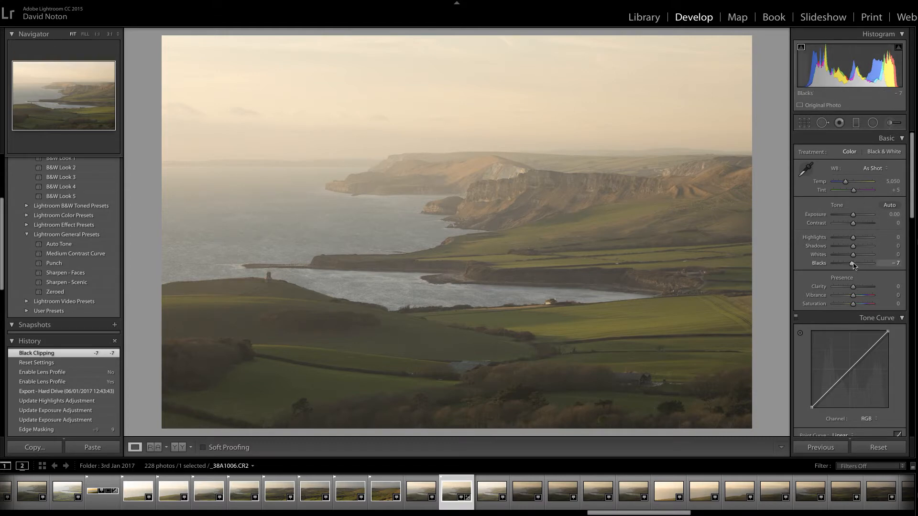
pyautogui.moveTo(853, 264); pyautogui.dragTo(847, 268)
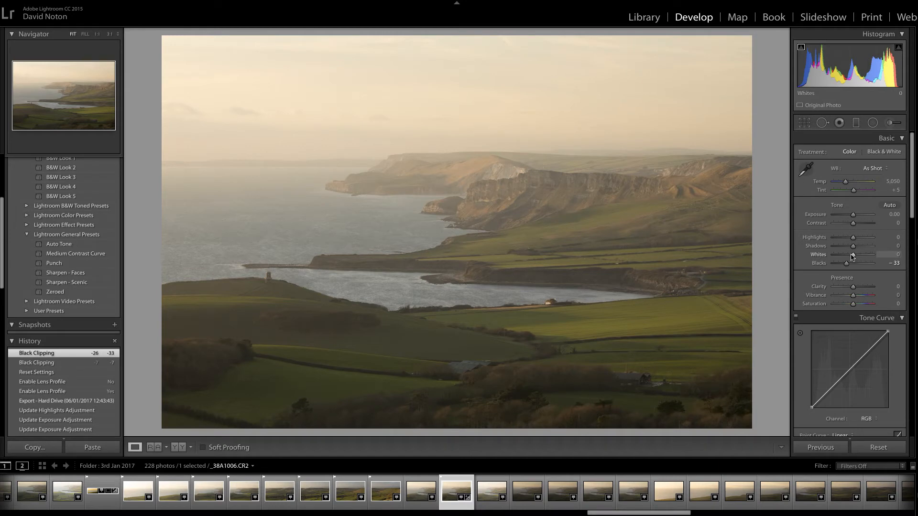
pyautogui.press('alt')
pyautogui.moveTo(853, 259); pyautogui.dragTo(863, 258)
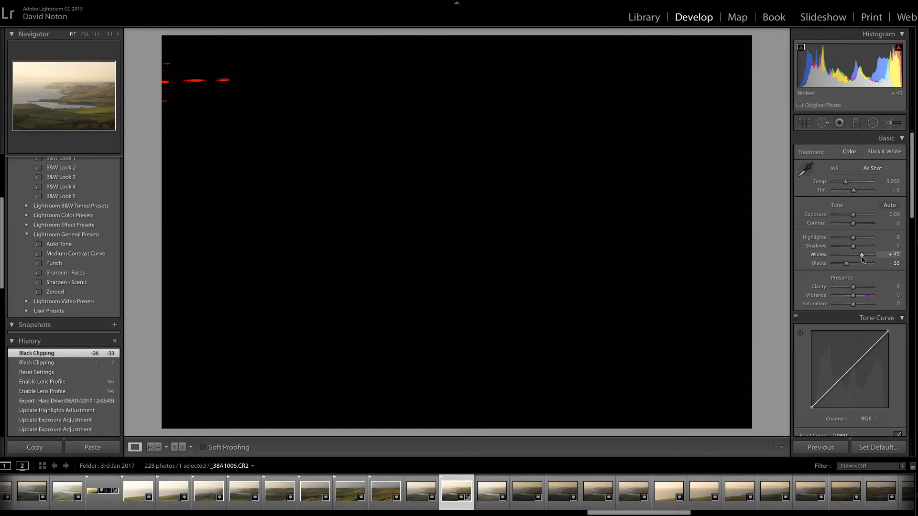
pyautogui.moveTo(863, 259); pyautogui.dragTo(861, 259)
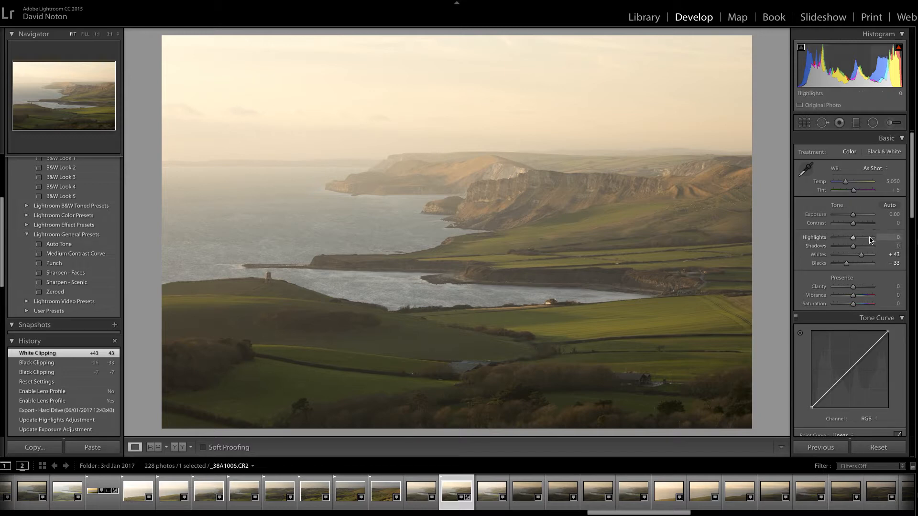
# Cut through the haze in the photo by setting the Dehaze amount to +42.
pyautogui.moveTo(912, 177); pyautogui.dragTo(913, 406)
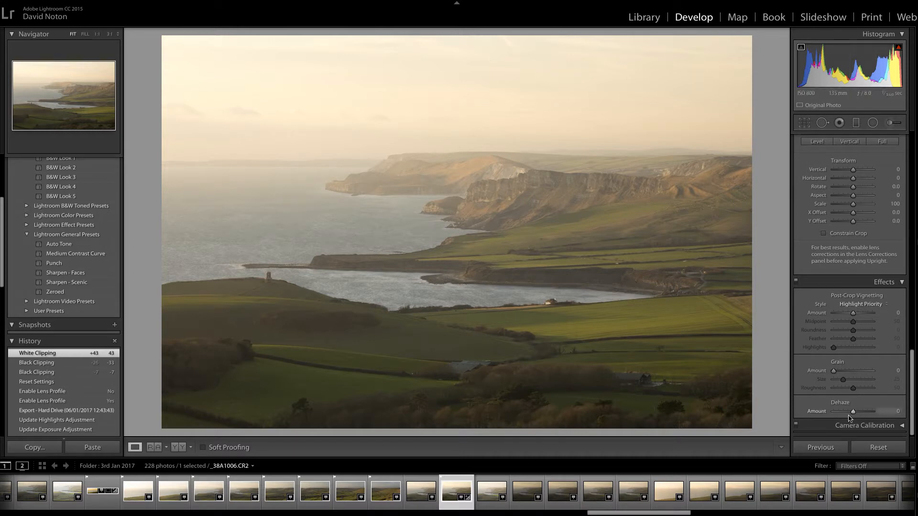
pyautogui.moveTo(854, 415); pyautogui.dragTo(861, 416)
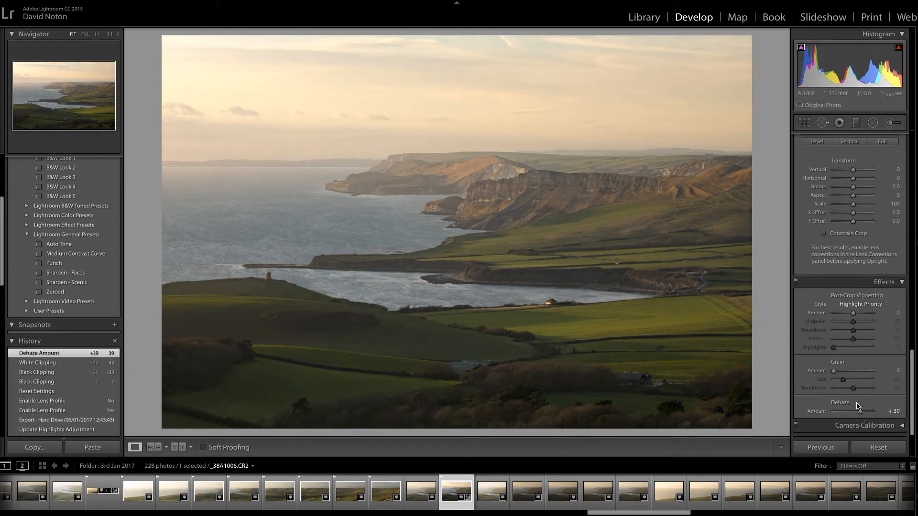
pyautogui.moveTo(861, 415); pyautogui.dragTo(861, 416)
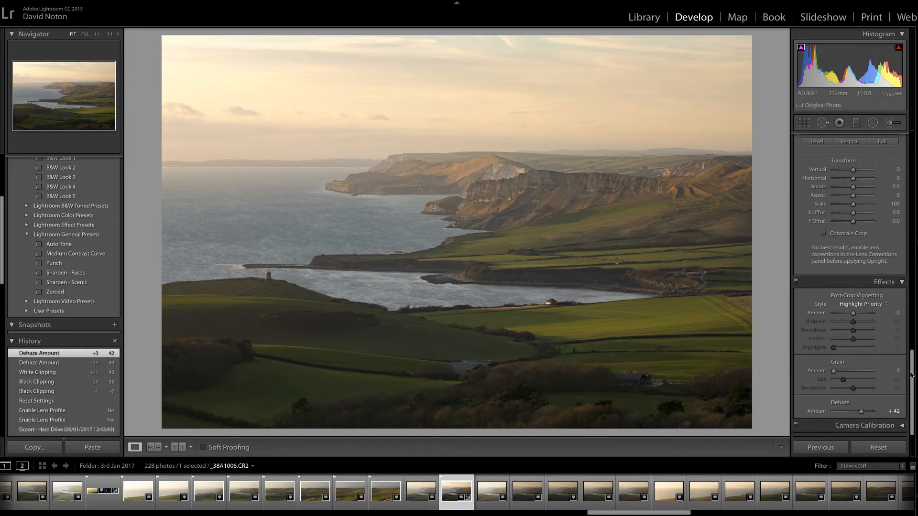
# Open up the dark areas of the whole photo by setting the basic Shadows to +80.
pyautogui.moveTo(914, 374); pyautogui.dragTo(885, 185)
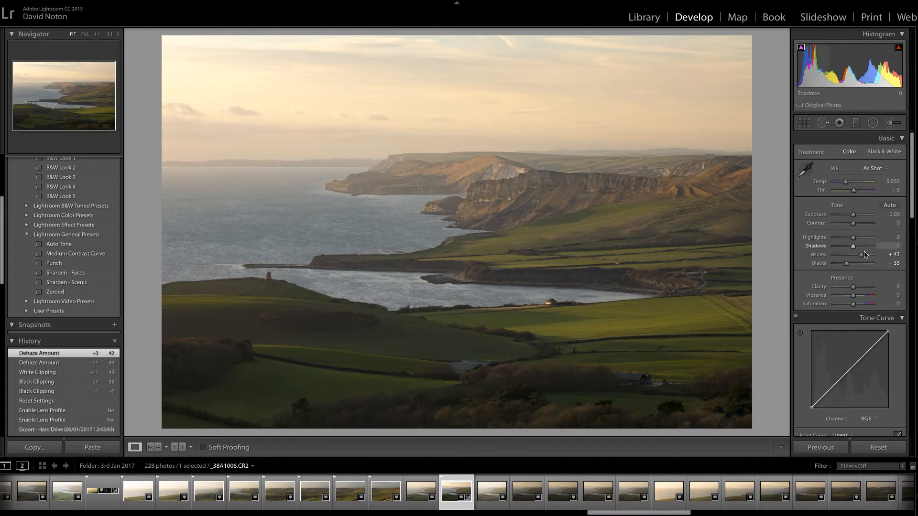
pyautogui.moveTo(854, 249); pyautogui.dragTo(864, 250)
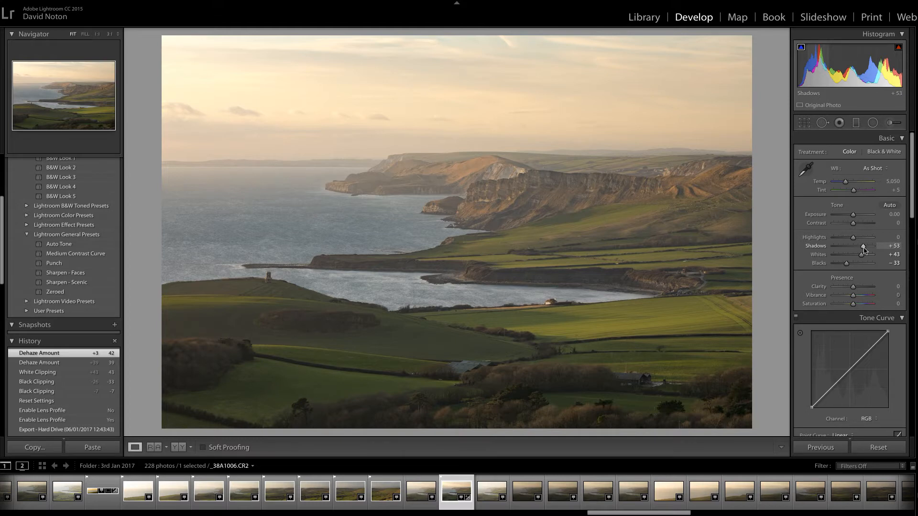
pyautogui.moveTo(864, 250); pyautogui.dragTo(869, 251)
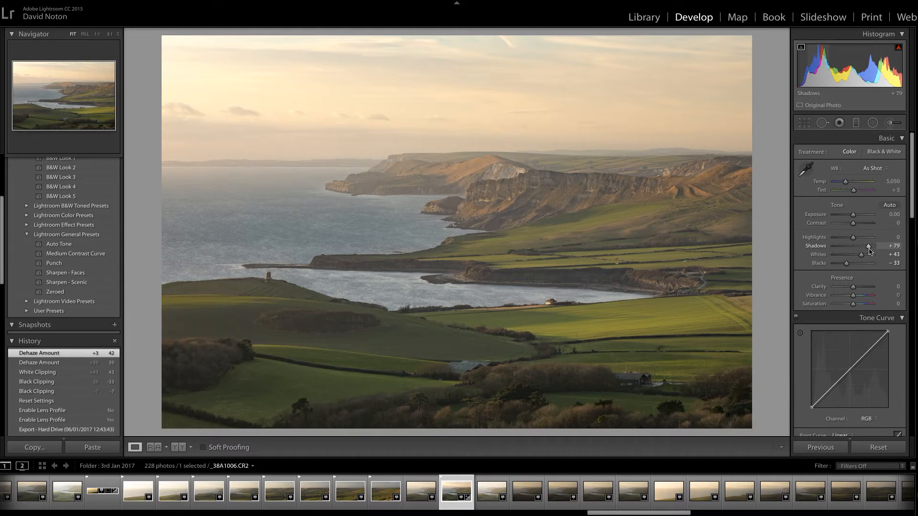
pyautogui.moveTo(870, 251); pyautogui.dragTo(868, 250)
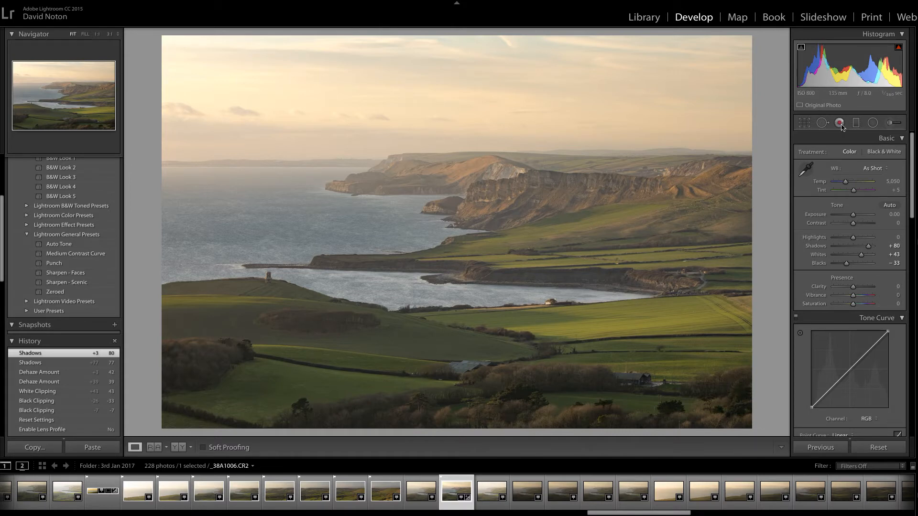
# Add a narrow, slightly tilted graduated filter upward over the foreground fields and reset its Highlights to 0.
pyautogui.click(856, 125)
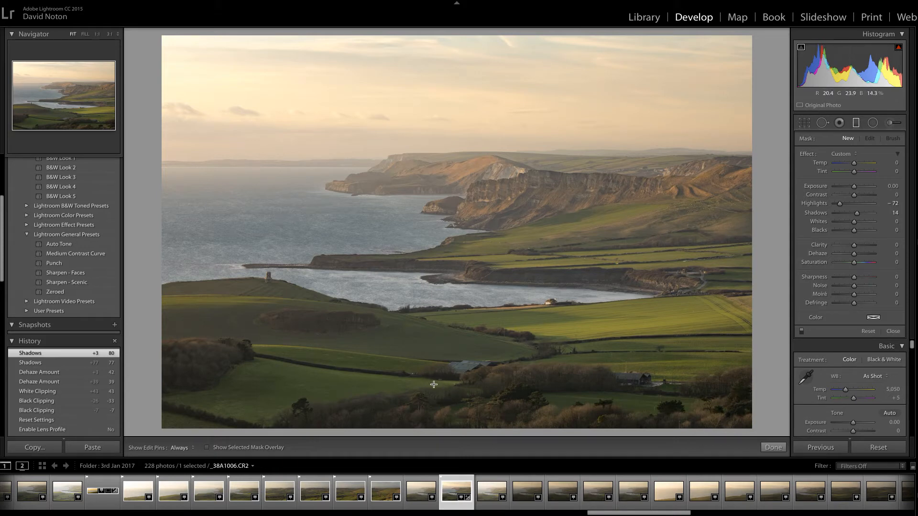
pyautogui.moveTo(442, 385); pyautogui.dragTo(449, 362)
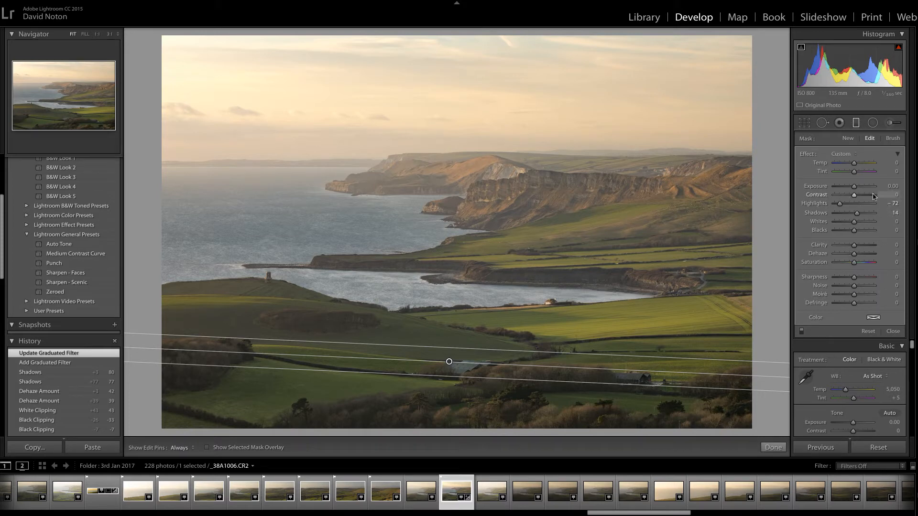
pyautogui.moveTo(842, 207); pyautogui.dragTo(845, 209)
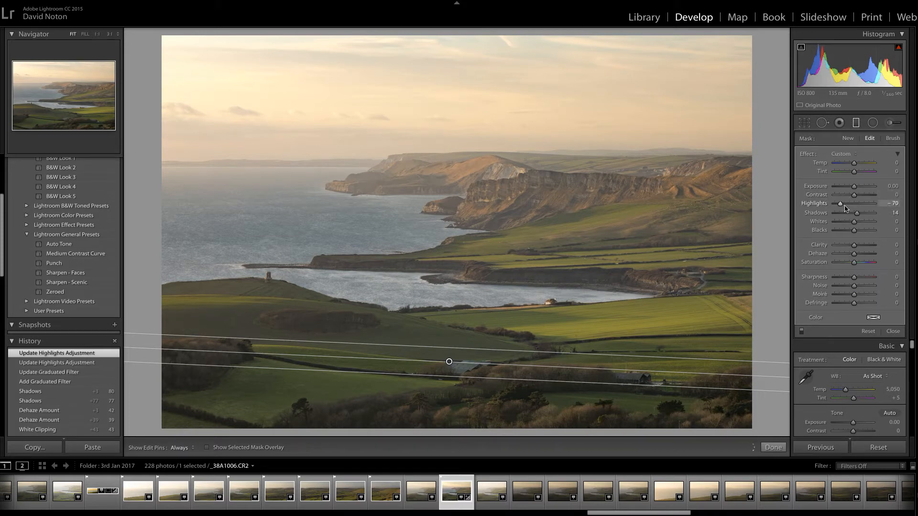
pyautogui.doubleClick(841, 206)
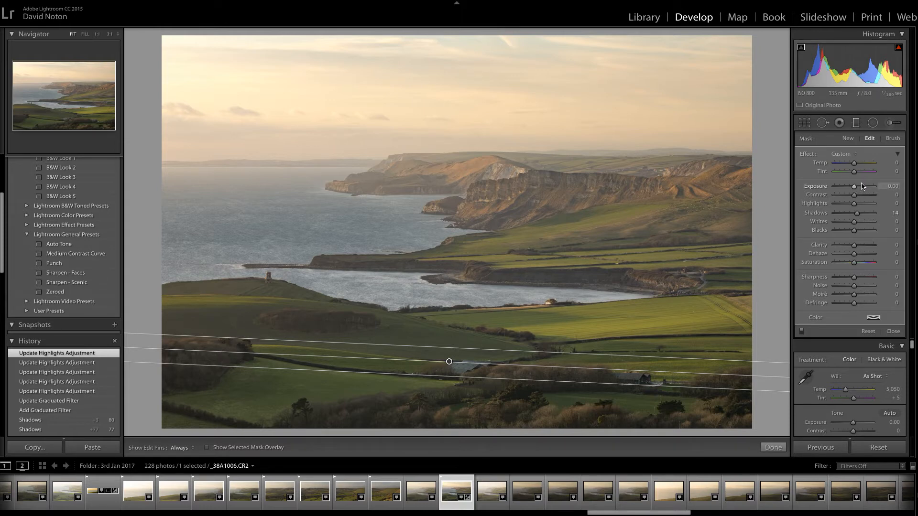
# Set the foreground graduated filter's Exposure to 0.26 and widen its transition slightly on both sides.
pyautogui.moveTo(855, 189); pyautogui.dragTo(855, 189)
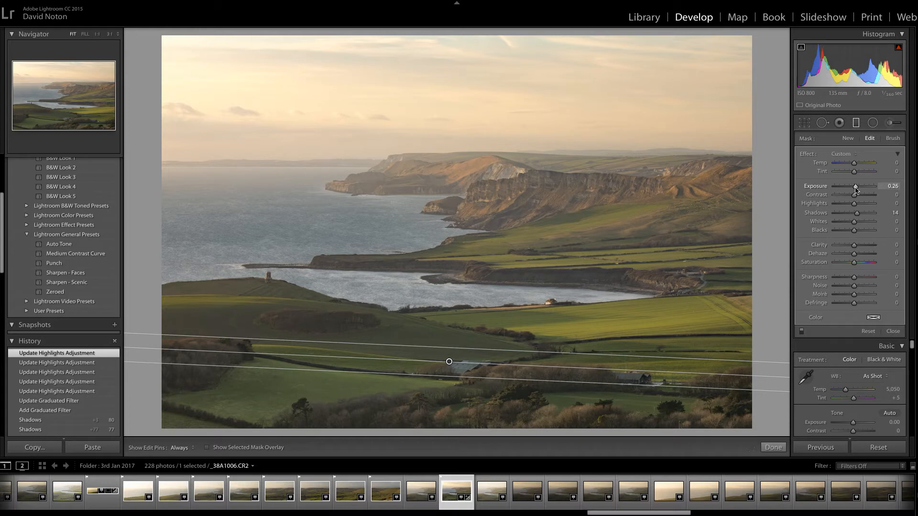
pyautogui.moveTo(492, 350); pyautogui.dragTo(491, 346)
pyautogui.moveTo(481, 380); pyautogui.dragTo(477, 387)
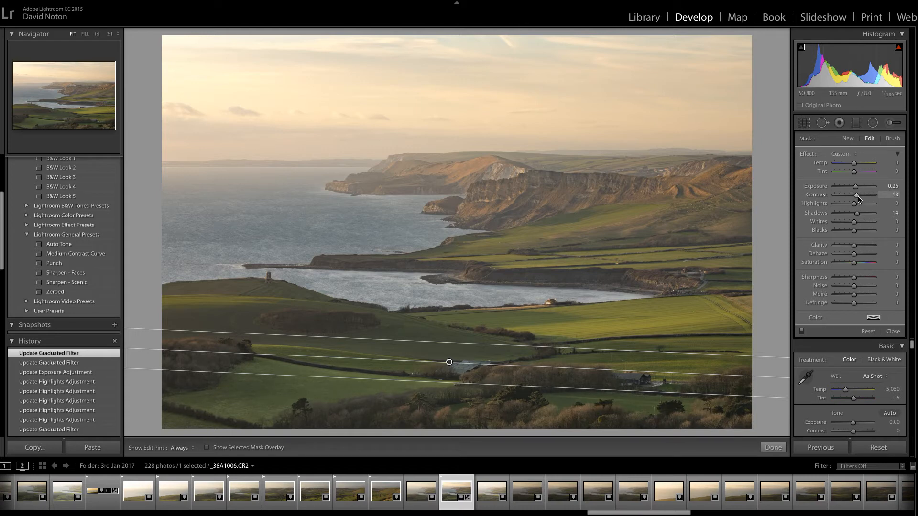
# Refine the foreground graduated filter to Exposure 0.28 and Contrast 18, and finish editing it.
pyautogui.moveTo(857, 197); pyautogui.dragTo(857, 191)
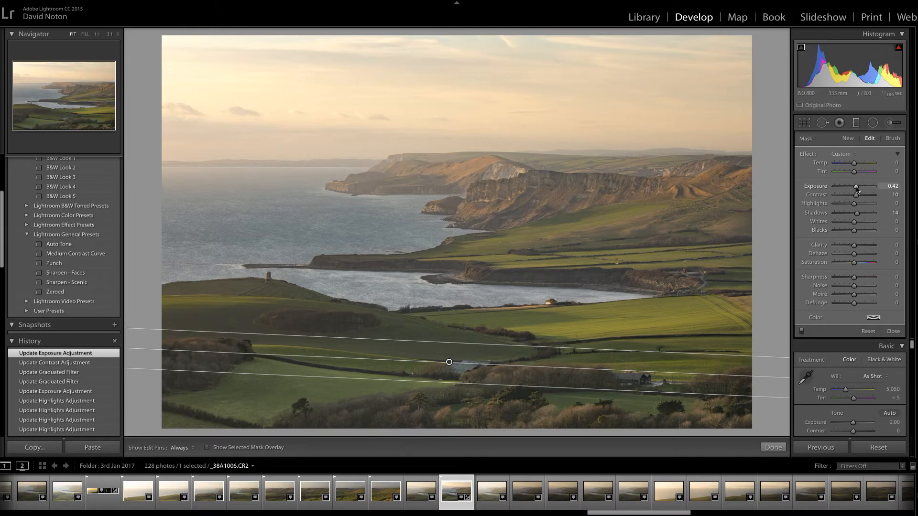
pyautogui.moveTo(855, 189); pyautogui.dragTo(855, 189)
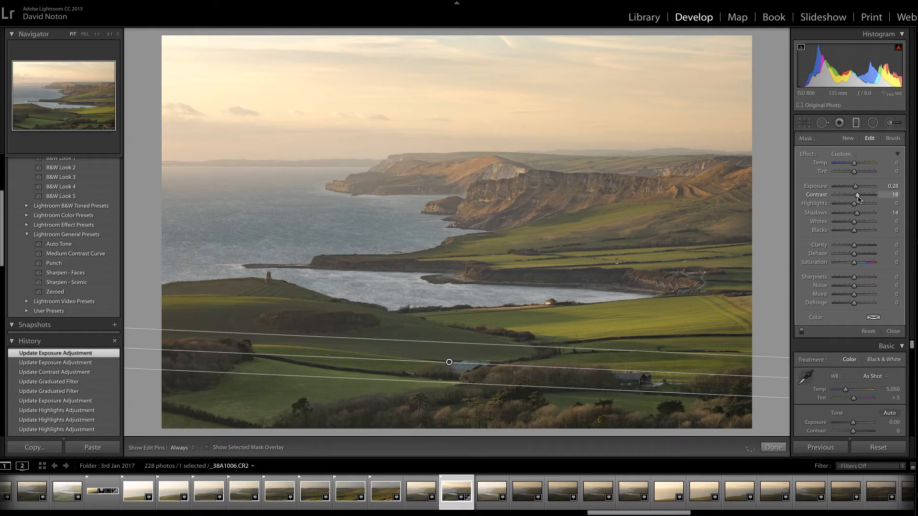
pyautogui.moveTo(855, 203); pyautogui.dragTo(856, 202)
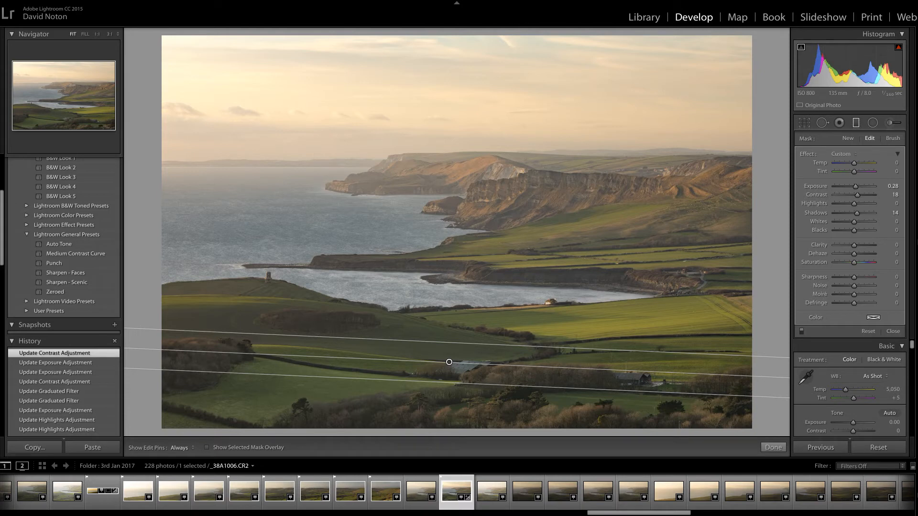
pyautogui.click(773, 448)
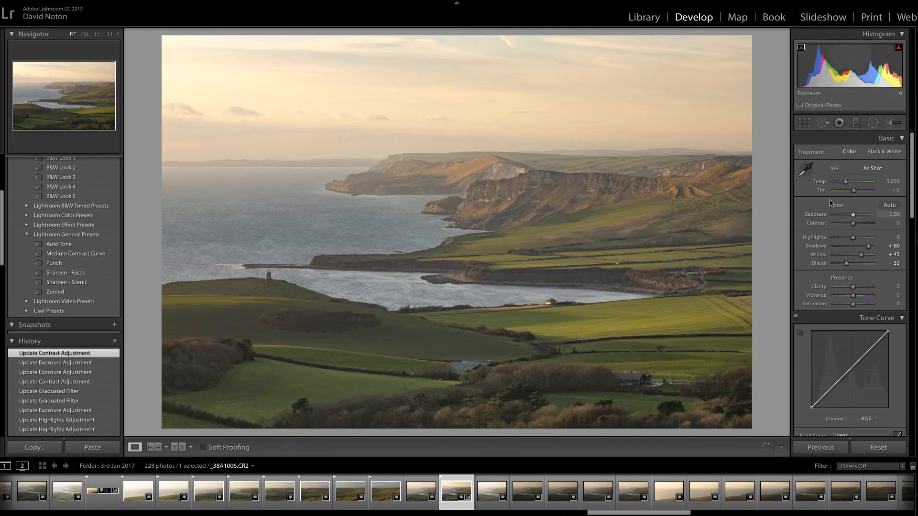
# Add a second graduated filter downward from the sky, fading out across the bay, and reset its Highlights to 0.
pyautogui.click(856, 124)
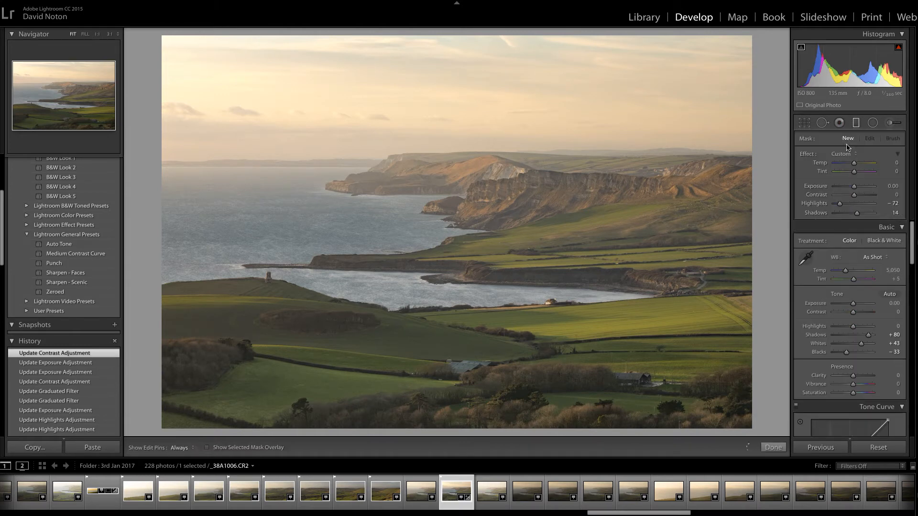
pyautogui.moveTo(533, 226); pyautogui.dragTo(530, 268)
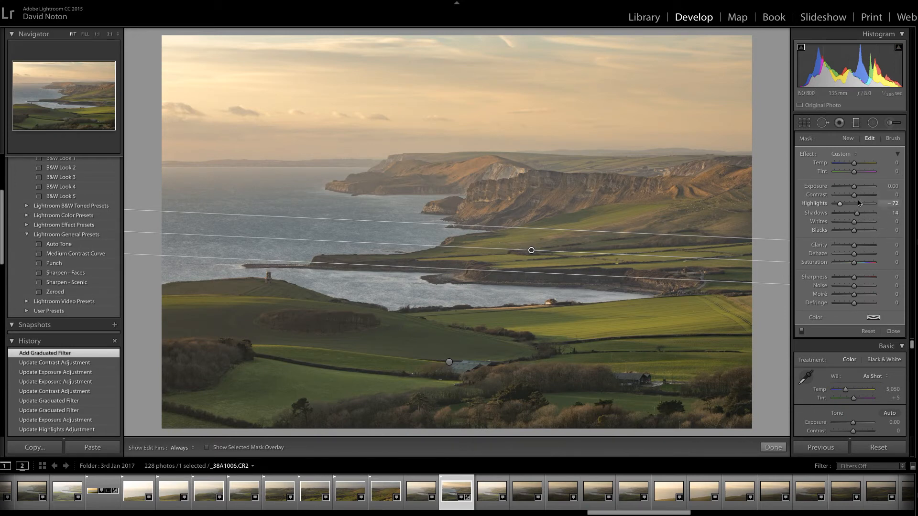
pyautogui.moveTo(838, 206); pyautogui.dragTo(844, 206)
pyautogui.doubleClick(845, 206)
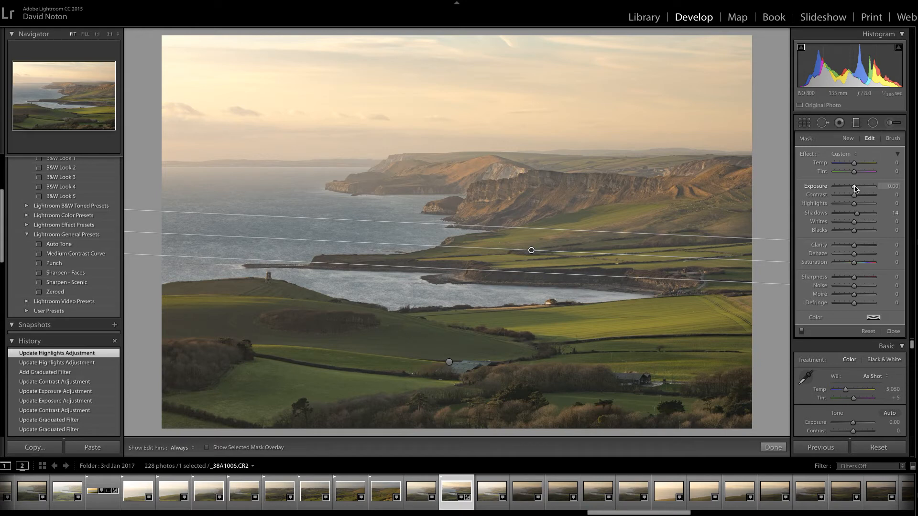
# Set the sky filter's Exposure to −0.22, extend its transition up to the cliffs, and shift it down slightly.
pyautogui.moveTo(854, 190); pyautogui.dragTo(855, 190)
pyautogui.moveTo(555, 230); pyautogui.dragTo(555, 205)
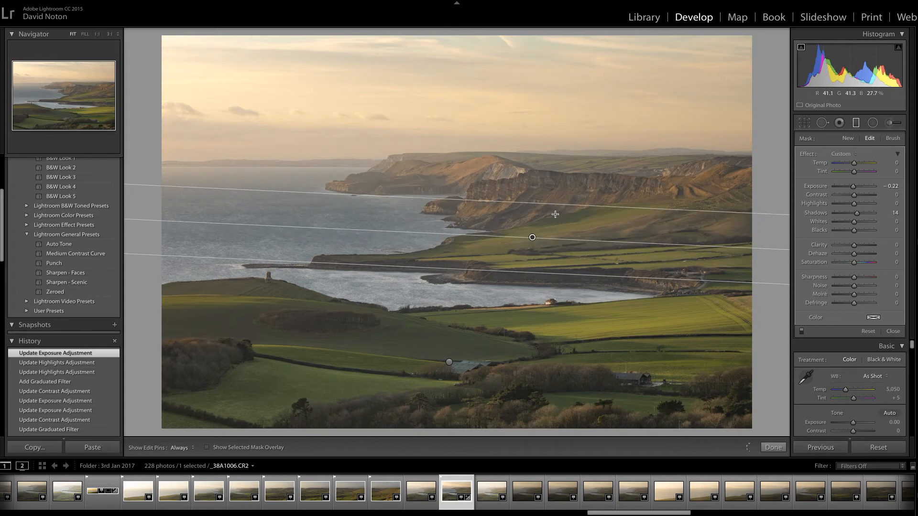
pyautogui.moveTo(532, 238); pyautogui.dragTo(530, 241)
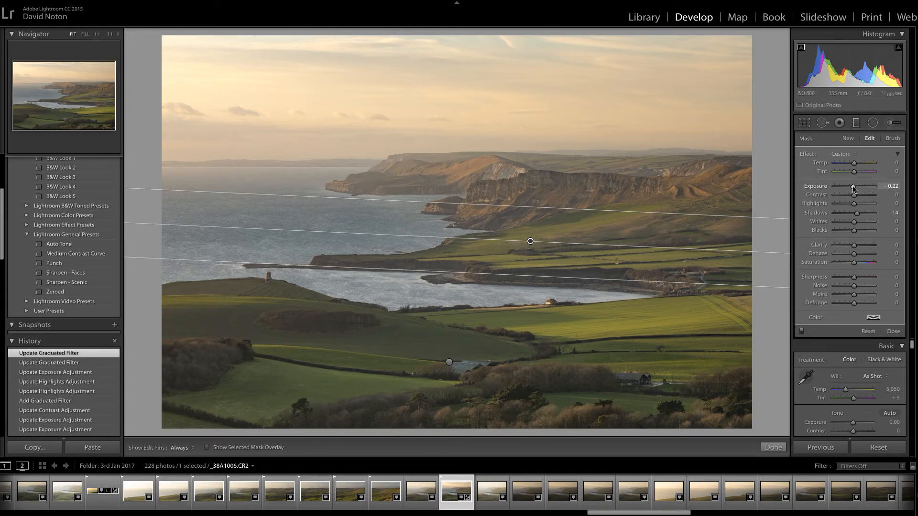
# Darken the sky filter to Exposure −0.37 and extend its transition further up over the cliffs.
pyautogui.moveTo(854, 190); pyautogui.dragTo(852, 190)
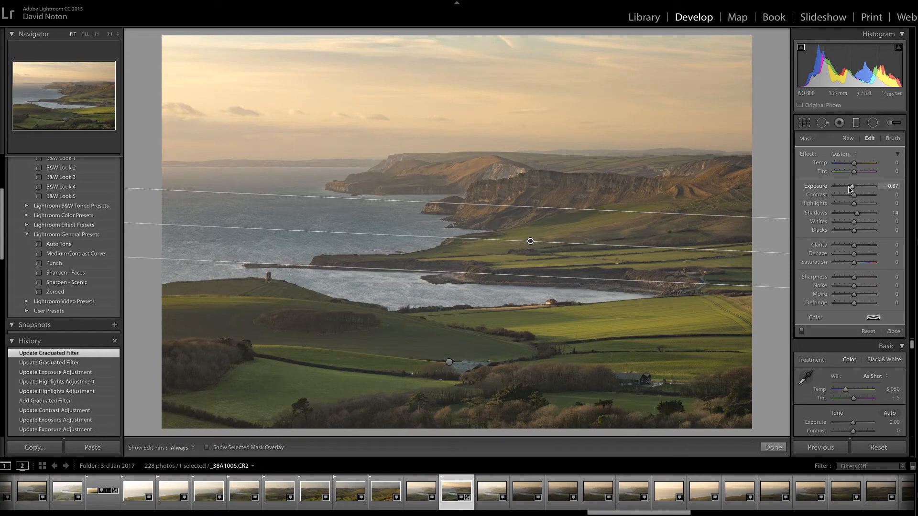
pyautogui.moveTo(849, 190); pyautogui.dragTo(849, 190)
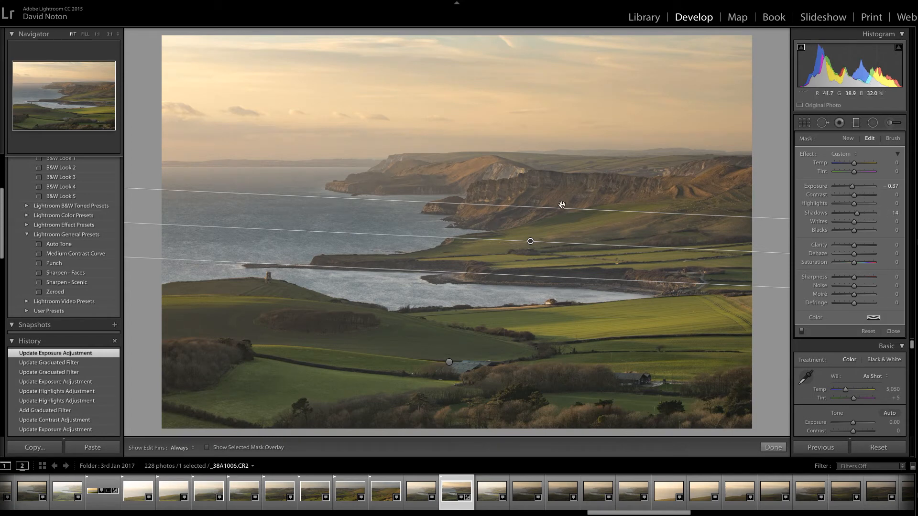
pyautogui.moveTo(561, 205); pyautogui.dragTo(562, 194)
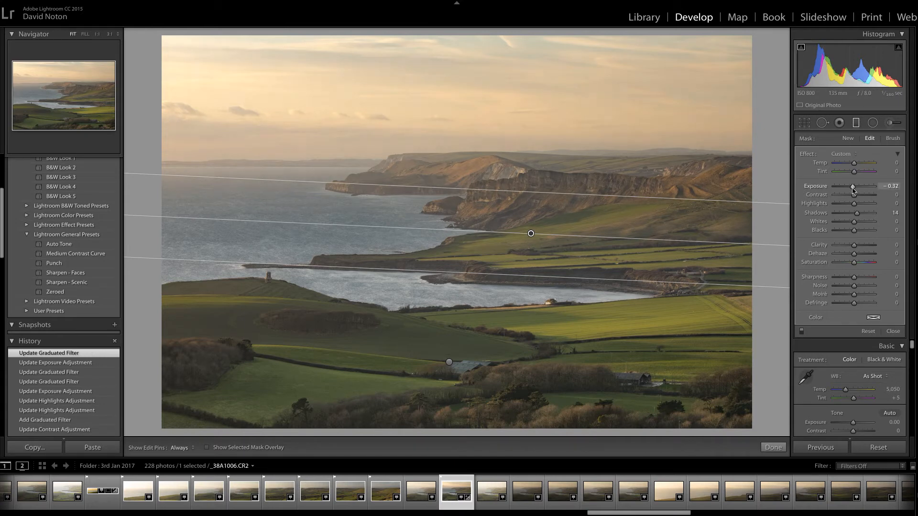
# Set the sky filter's Exposure to −0.43 and Contrast to 30, and reset its Shadows to 0.
pyautogui.moveTo(853, 190); pyautogui.dragTo(857, 196)
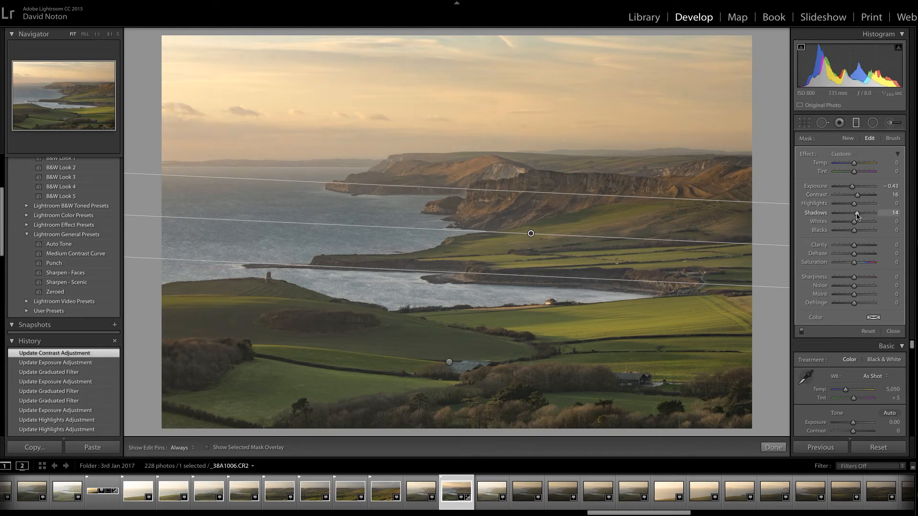
pyautogui.doubleClick(856, 214)
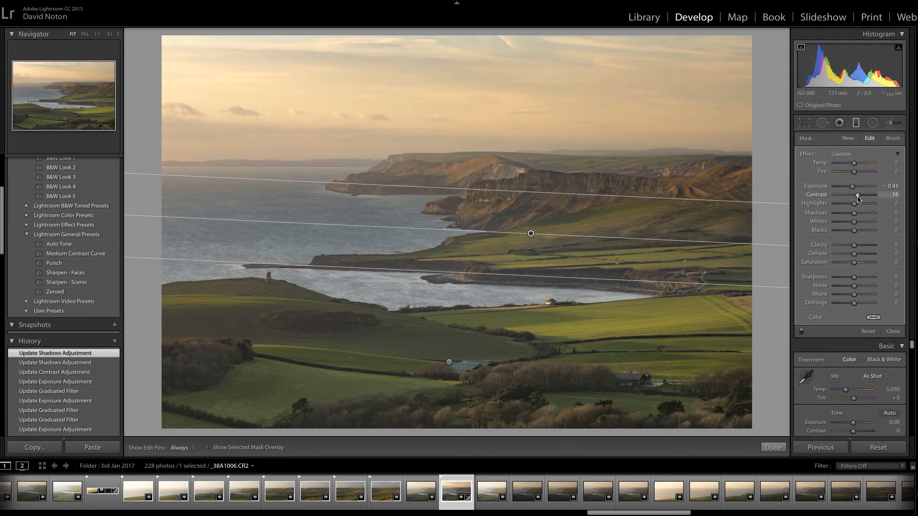
pyautogui.moveTo(861, 199); pyautogui.dragTo(860, 199)
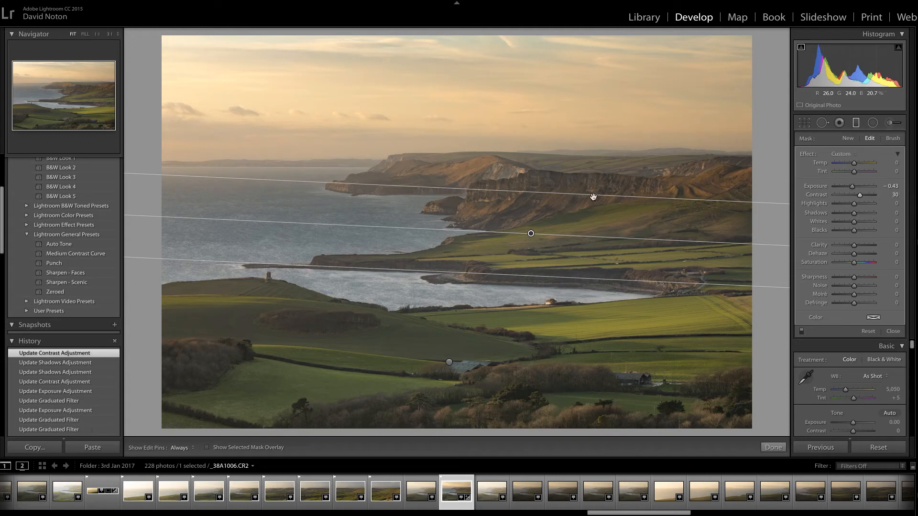
# Extend the sky filter's transition further up the cliffs, shift it up slightly, and set its Contrast to 23.
pyautogui.moveTo(593, 194); pyautogui.dragTo(592, 186)
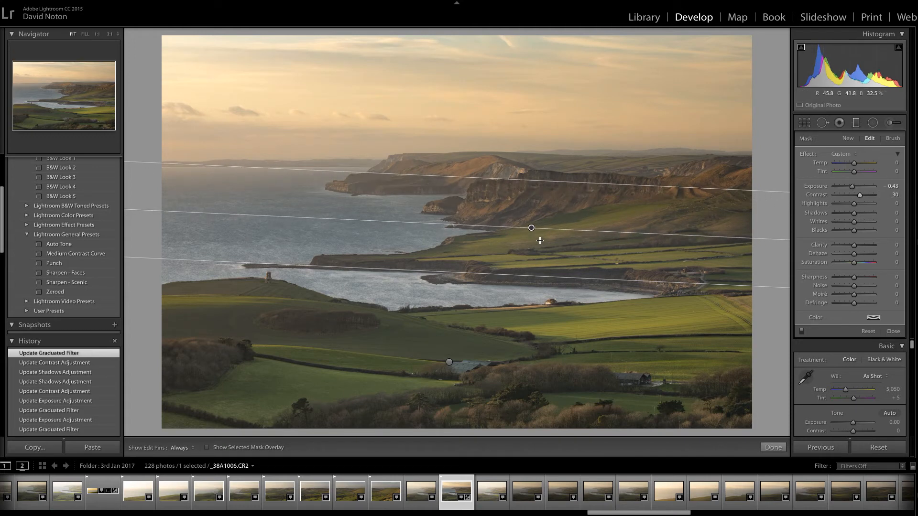
pyautogui.moveTo(531, 228); pyautogui.dragTo(532, 223)
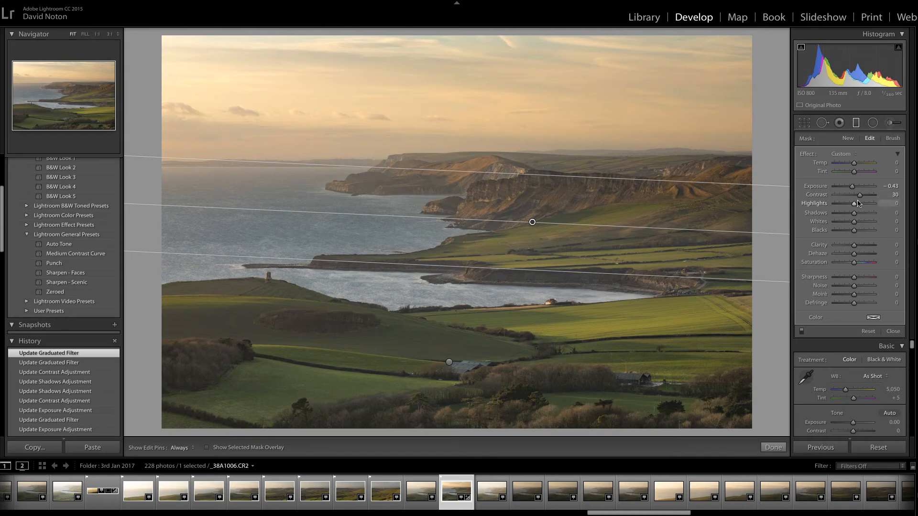
pyautogui.moveTo(860, 198); pyautogui.dragTo(859, 200)
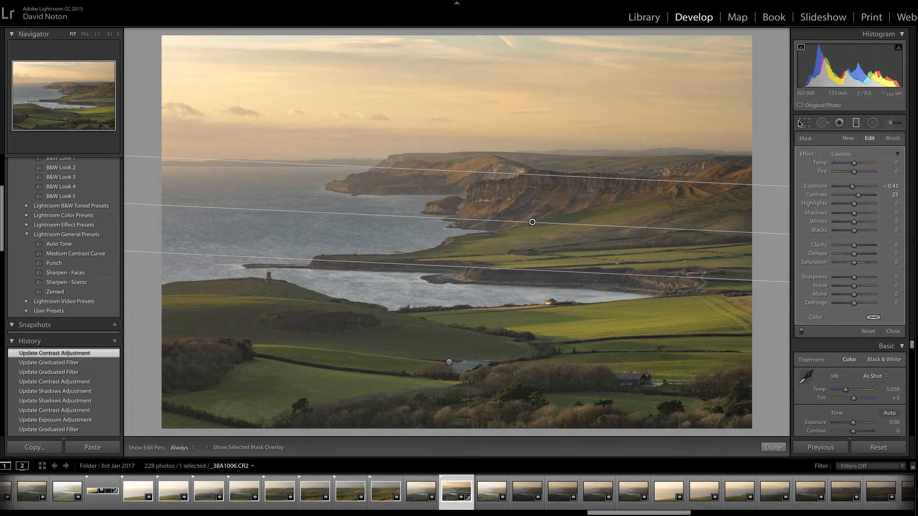
pyautogui.click(773, 448)
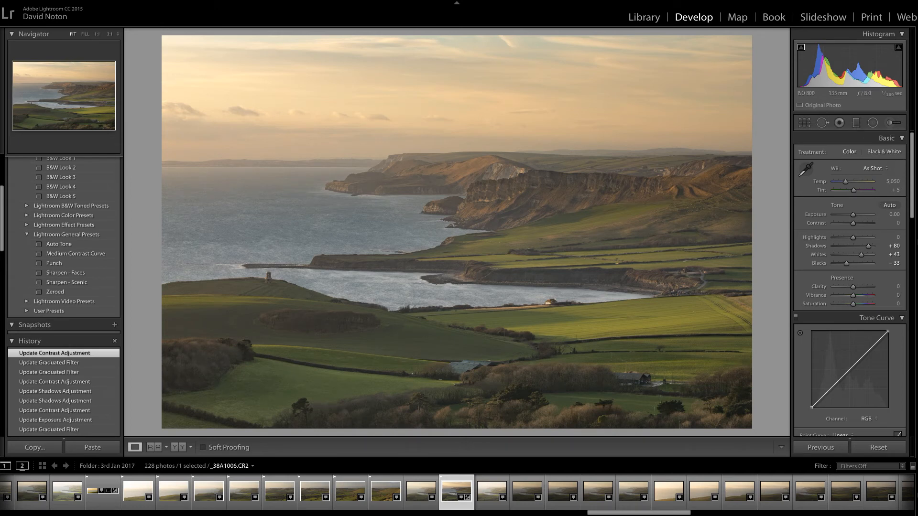
# Add a third graduated filter over the sky with a narrow transition at the far headland, with Highlights −59 and Contrast 34.
pyautogui.click(856, 124)
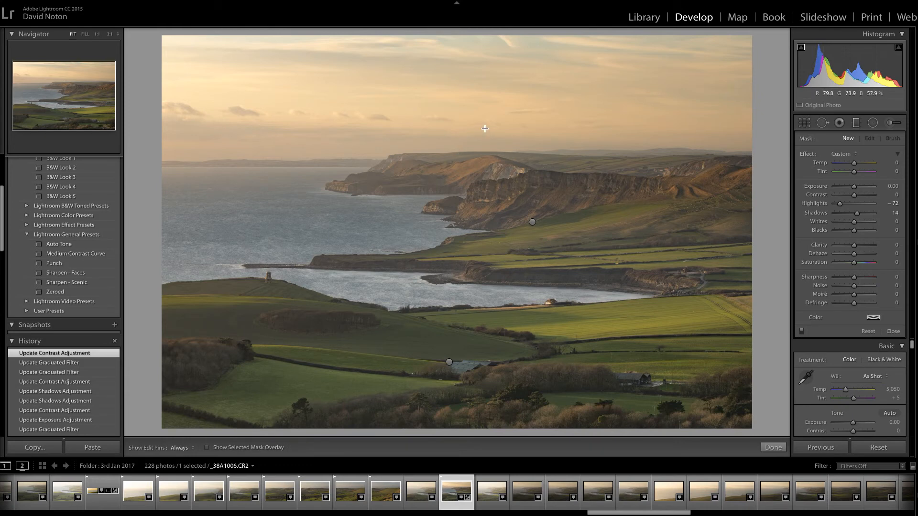
pyautogui.moveTo(482, 127); pyautogui.dragTo(483, 152)
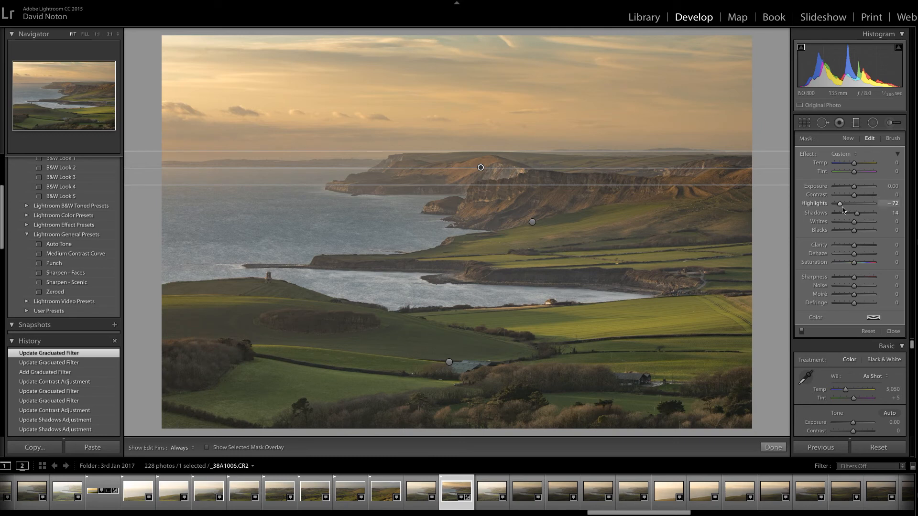
pyautogui.moveTo(841, 206); pyautogui.dragTo(842, 207)
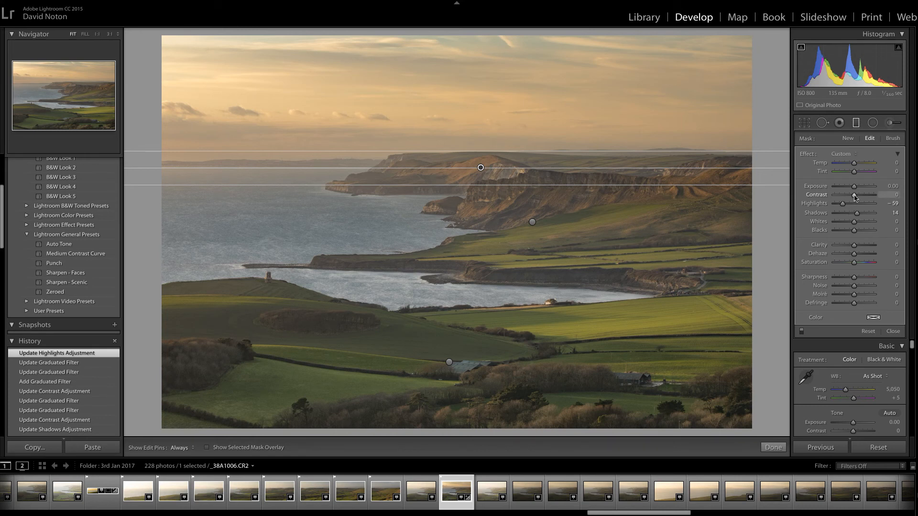
pyautogui.moveTo(855, 199); pyautogui.dragTo(860, 199)
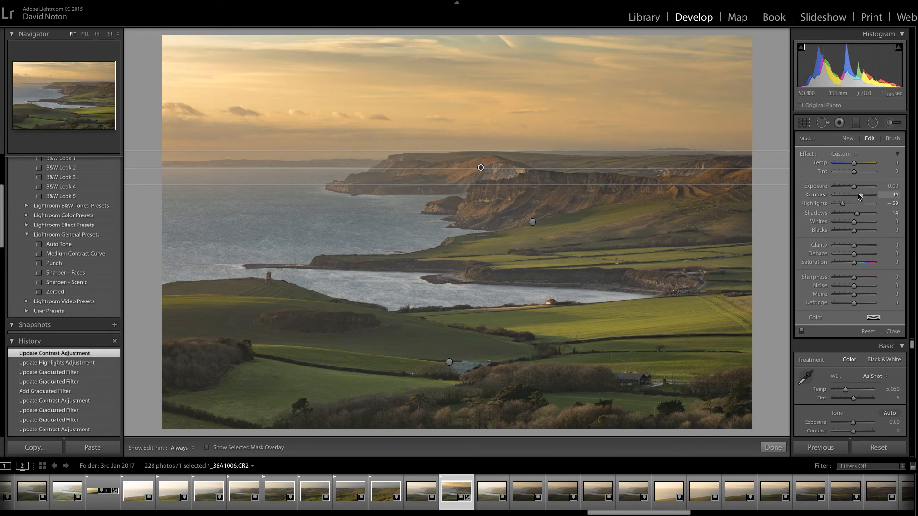
pyautogui.click(773, 447)
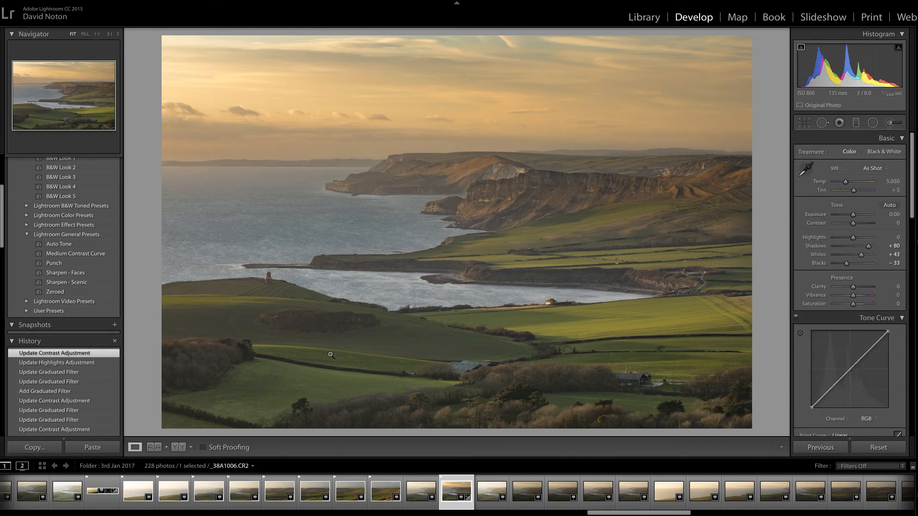
# Apply the Sharpen - Scenic preset and set the sharpening Masking to 13.
pyautogui.click(77, 283)
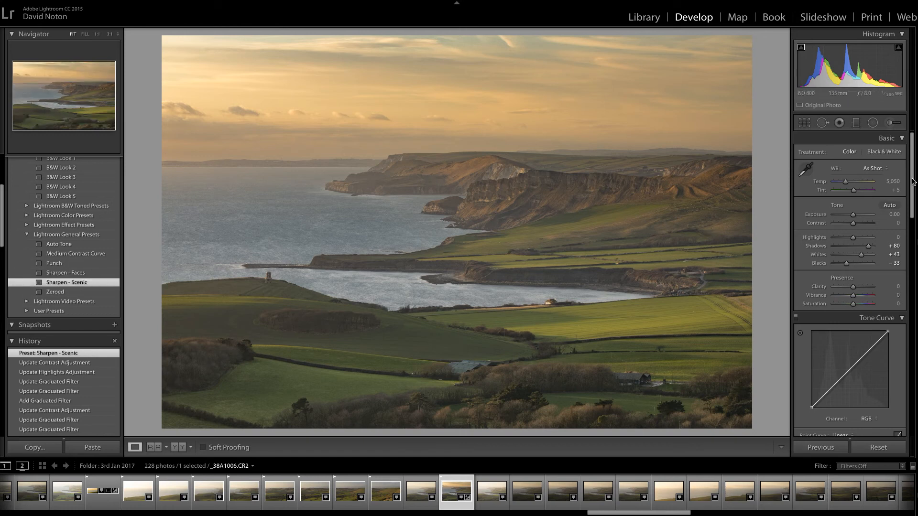
pyautogui.scroll(-10, 911, 200)
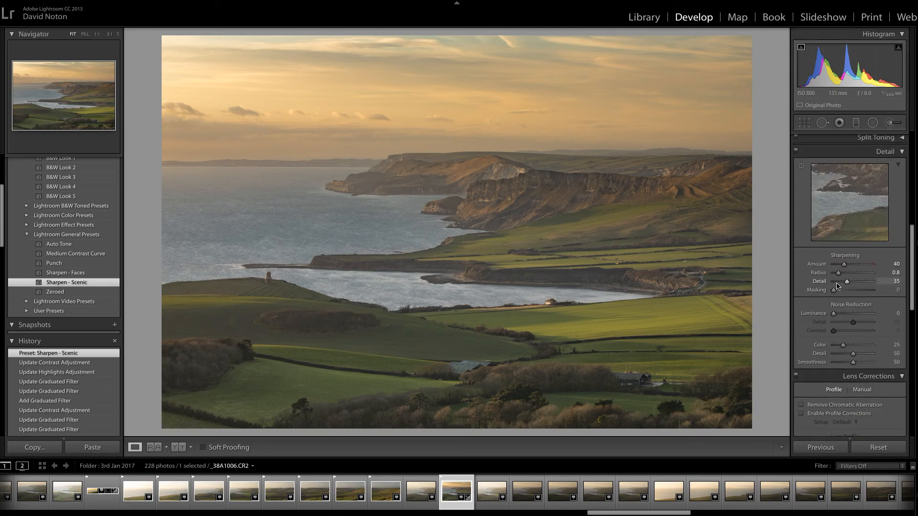
pyautogui.press('alt')
pyautogui.moveTo(834, 292); pyautogui.dragTo(840, 294)
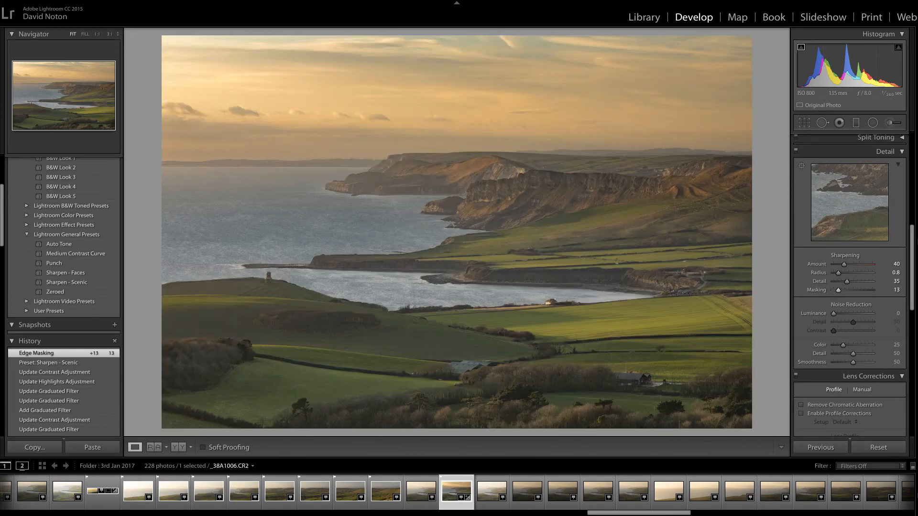
# Raise the photo's Vibrance to +15.
pyautogui.moveTo(913, 262); pyautogui.dragTo(913, 205)
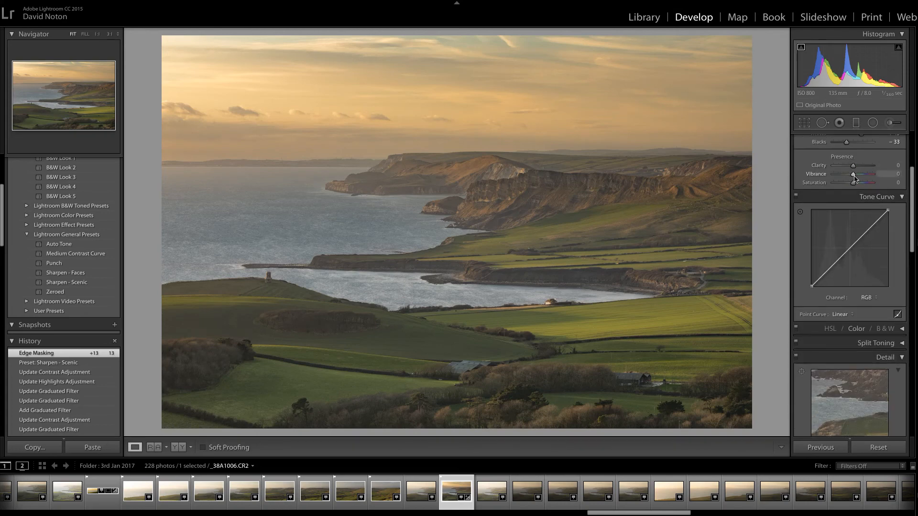
pyautogui.moveTo(854, 179); pyautogui.dragTo(856, 177)
pyautogui.moveTo(857, 178); pyautogui.dragTo(856, 178)
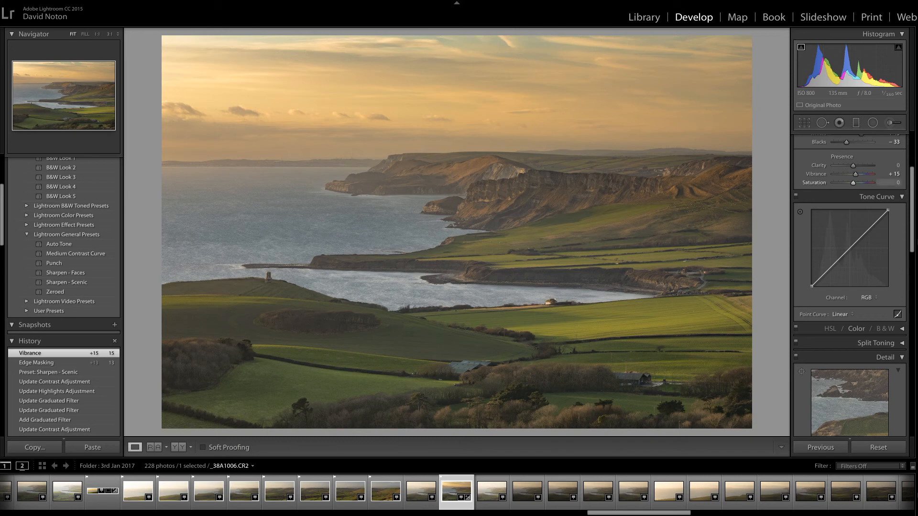
pyautogui.scroll(3, 913, 200)
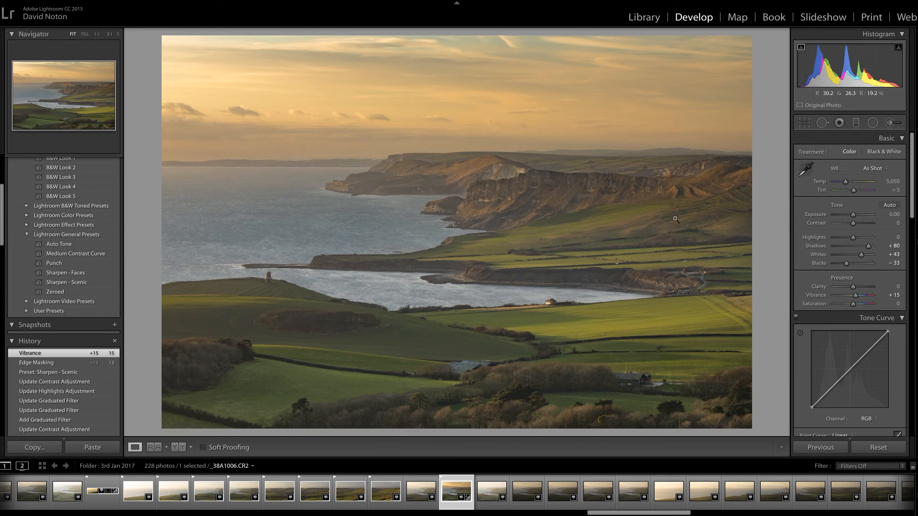
# Reselect the graduated filter centred on the cliffs above the bay and set its Whites to 32 and Blacks to −3.
pyautogui.click(856, 124)
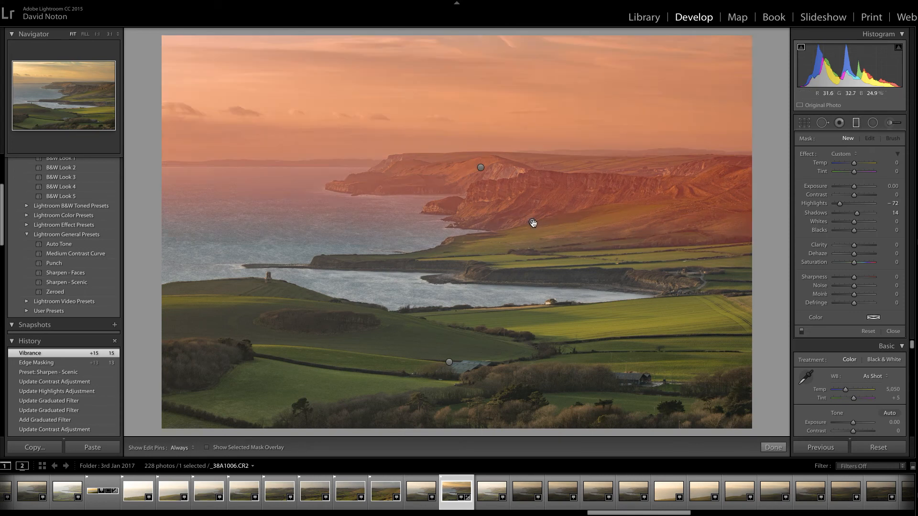
pyautogui.click(532, 222)
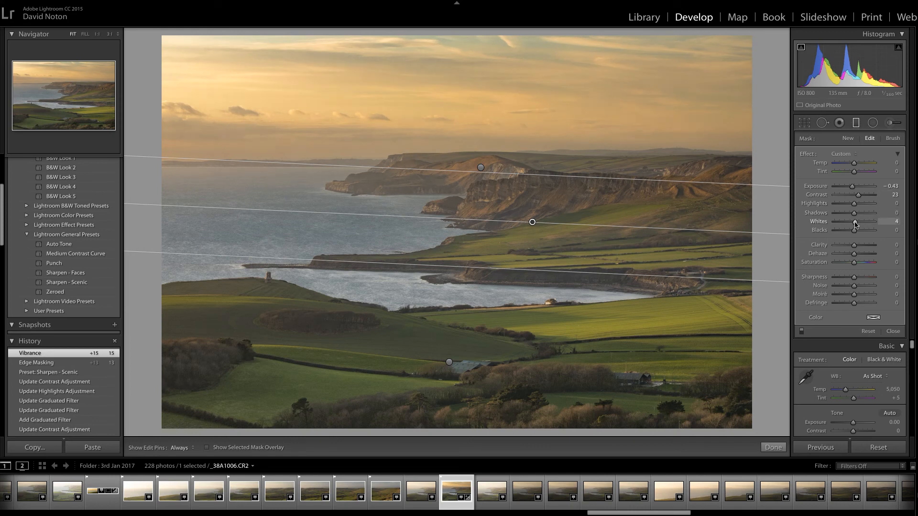
pyautogui.moveTo(855, 225); pyautogui.dragTo(862, 228)
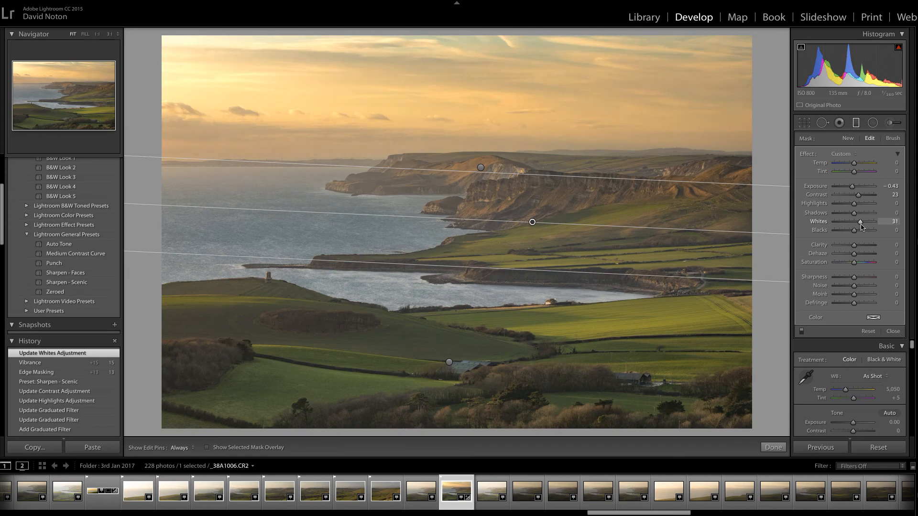
pyautogui.moveTo(861, 227); pyautogui.dragTo(862, 228)
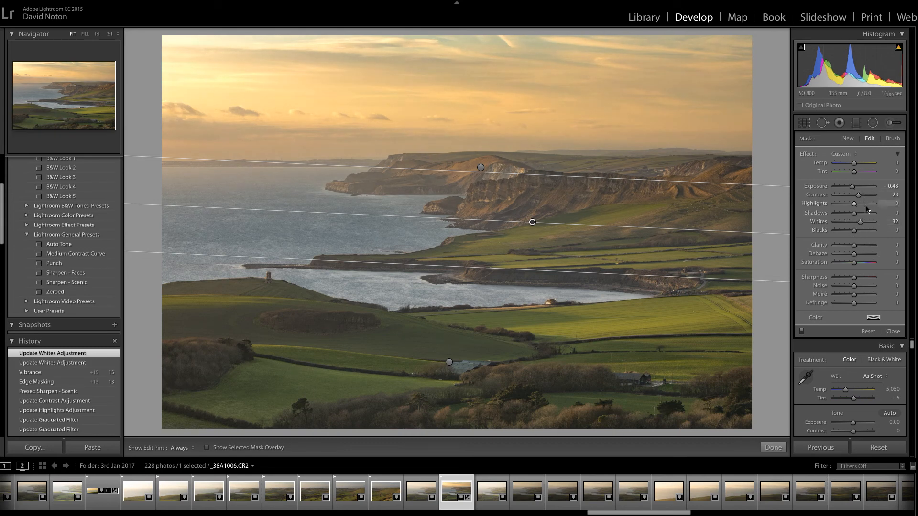
pyautogui.moveTo(856, 235); pyautogui.dragTo(853, 236)
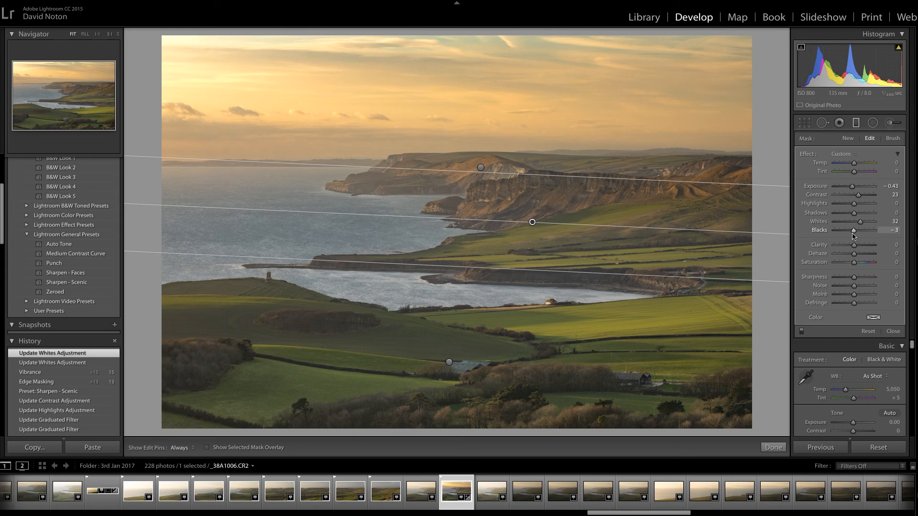
pyautogui.moveTo(853, 235); pyautogui.dragTo(854, 235)
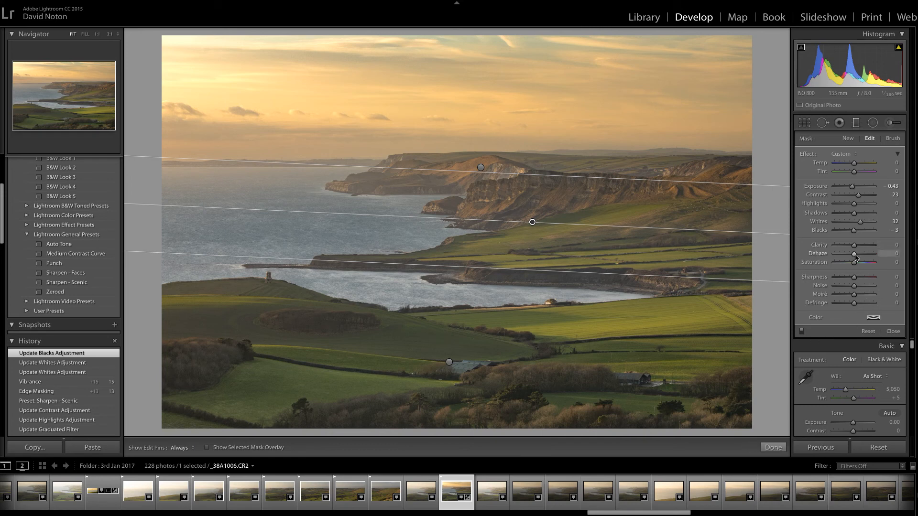
# Set the cliff-and-sky filter's Dehaze to 8 and Exposure to −0.17, and finish editing the graduated filters.
pyautogui.moveTo(856, 256); pyautogui.dragTo(856, 258)
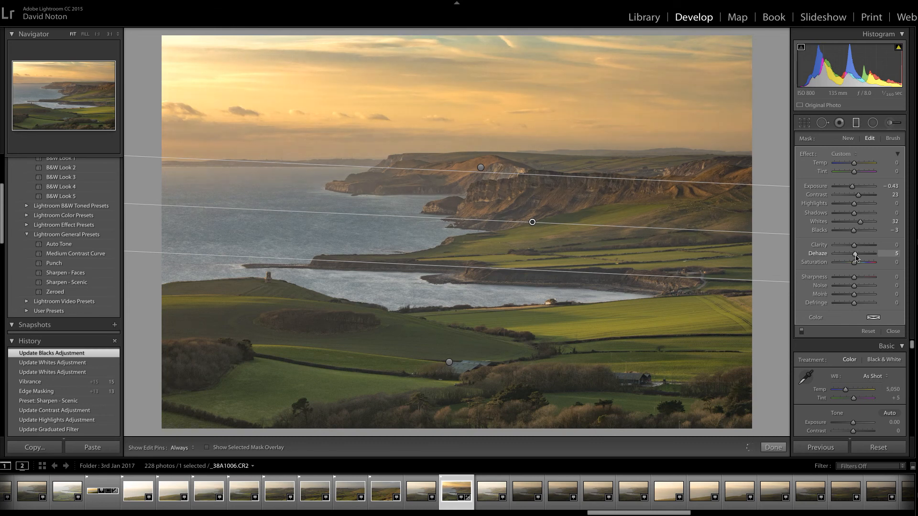
pyautogui.moveTo(856, 258); pyautogui.dragTo(857, 258)
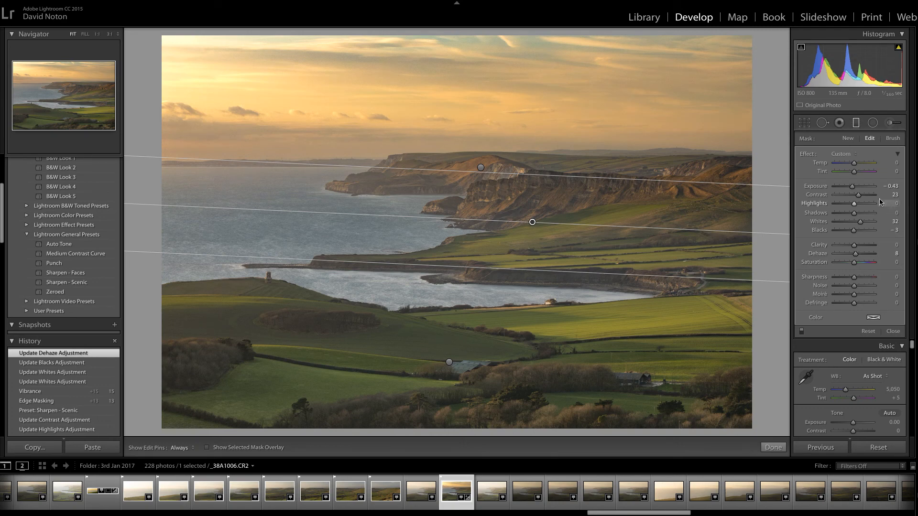
pyautogui.moveTo(852, 187); pyautogui.dragTo(853, 189)
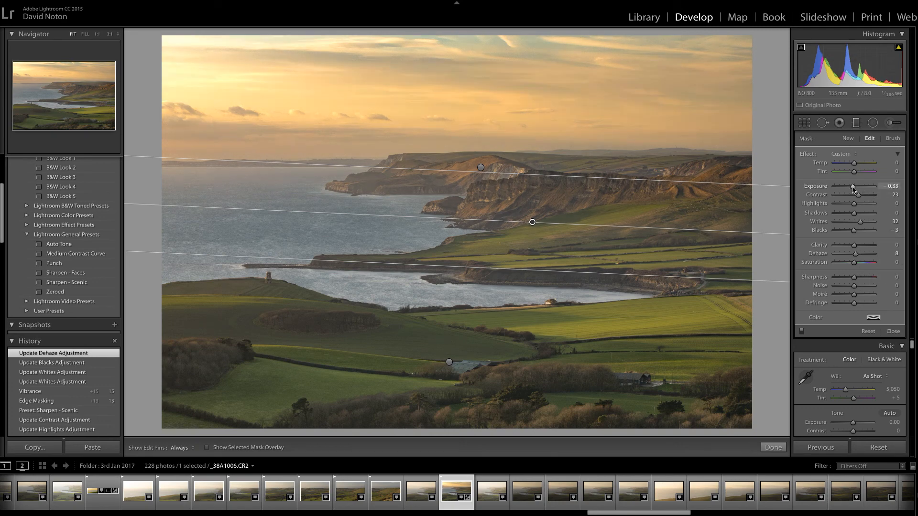
pyautogui.moveTo(853, 189); pyautogui.dragTo(853, 189)
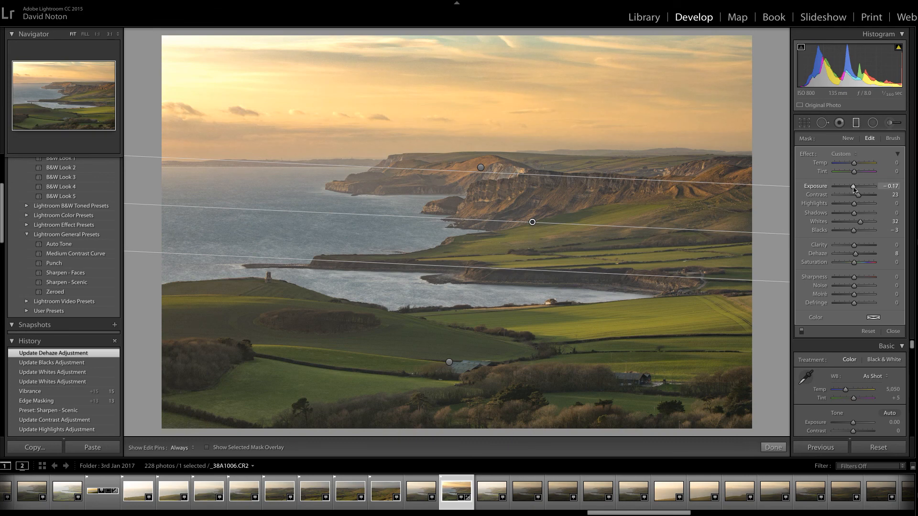
pyautogui.moveTo(854, 189); pyautogui.dragTo(854, 189)
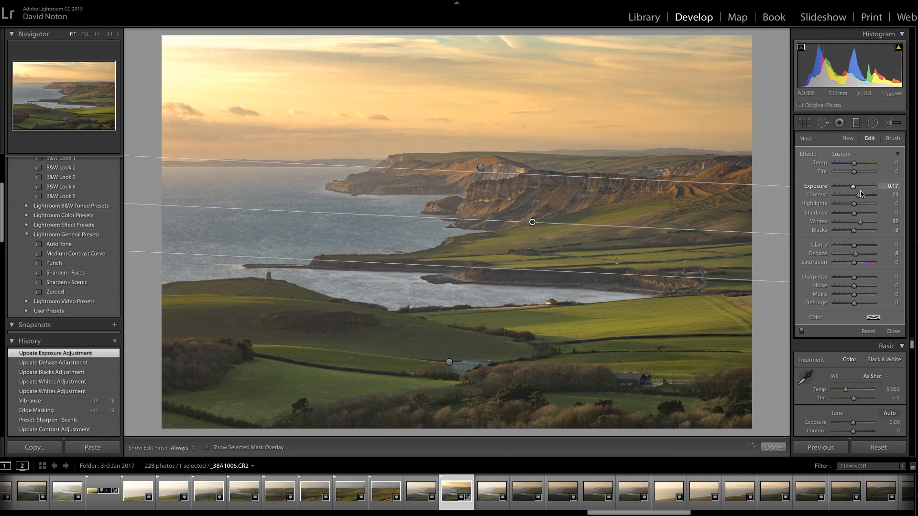
pyautogui.click(773, 447)
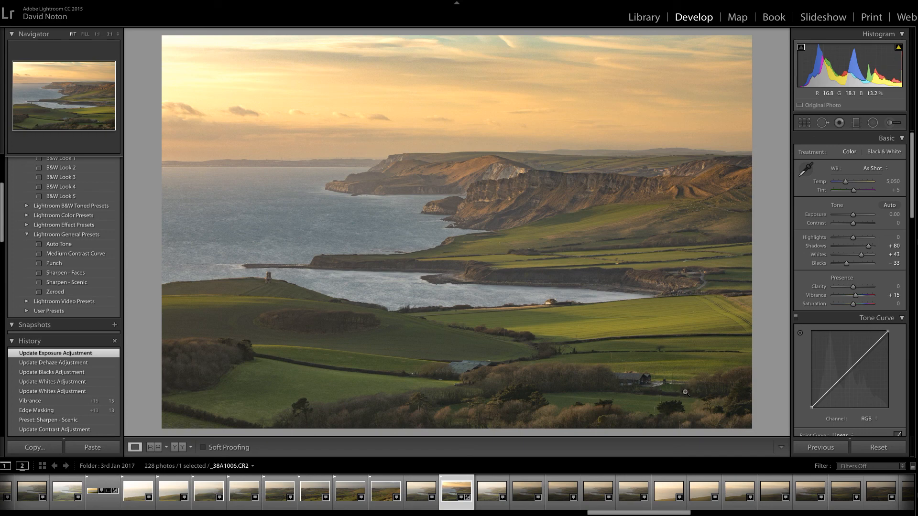
# Compare the photo's before and after versions side by side.
pyautogui.click(180, 448)
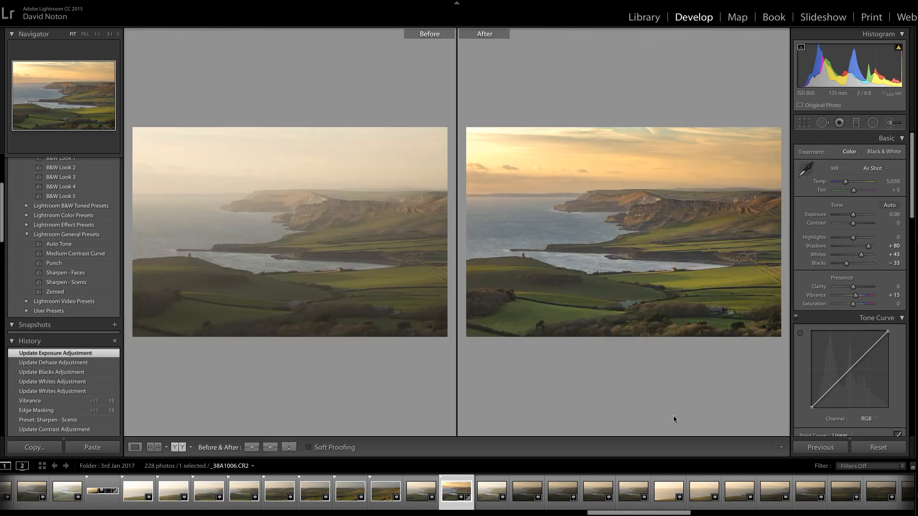